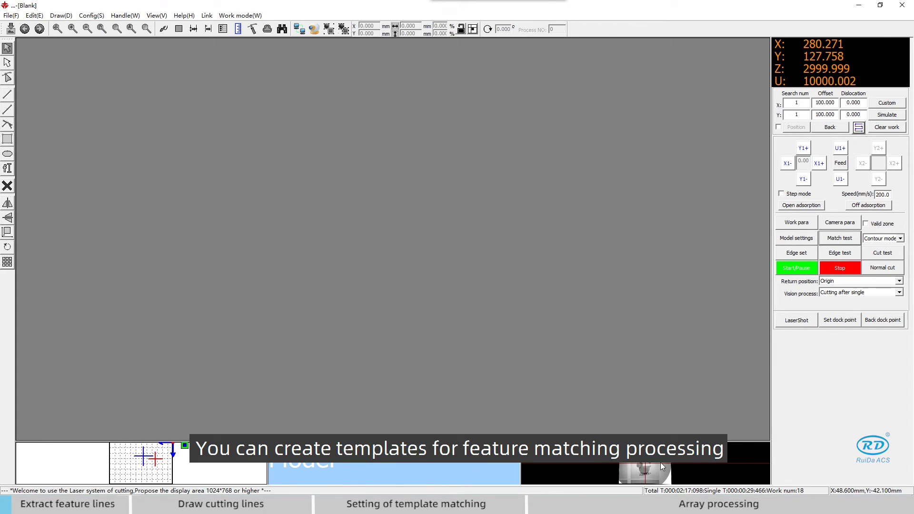
Switch the canvas to the live camera feed of the duck figurine
{"action": "left_click", "coordinate": [661, 462]}
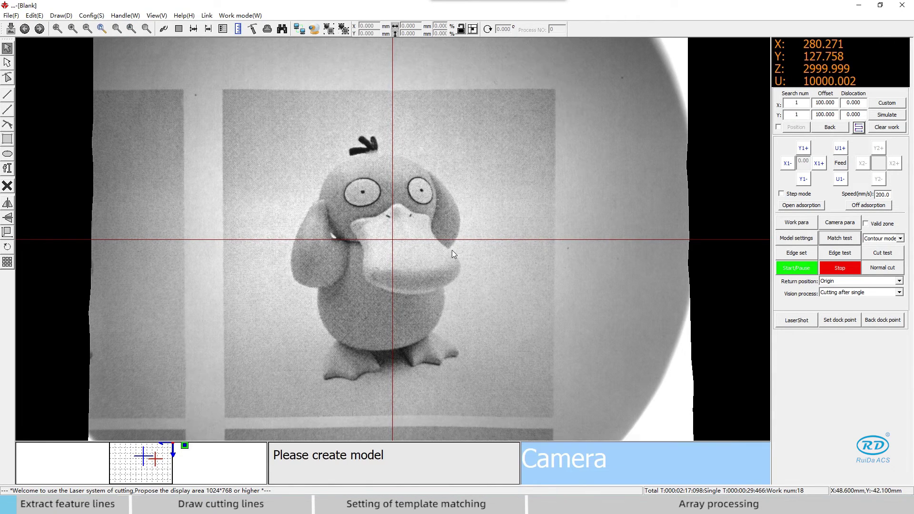
Create template 04 and extract feature lines from a rectangle drawn around the duck
{"action": "left_click", "coordinate": [798, 238]}
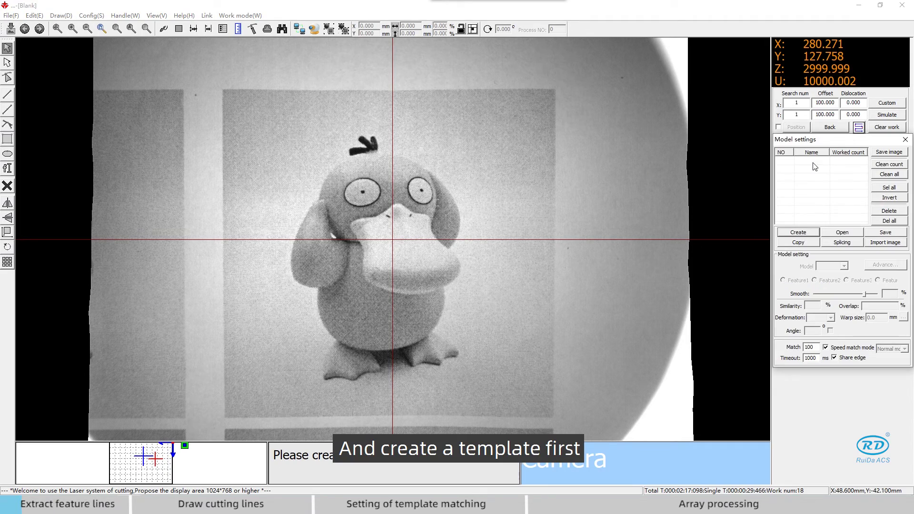
{"action": "left_click_drag", "start_coordinate": [825, 136], "coordinate": [670, 141]}
{"action": "left_click", "coordinate": [643, 238]}
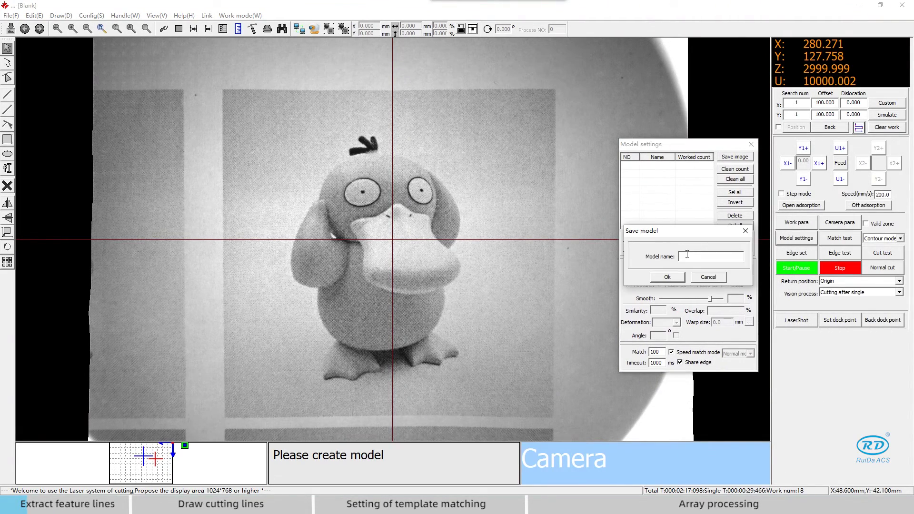
{"action": "left_click", "coordinate": [671, 277]}
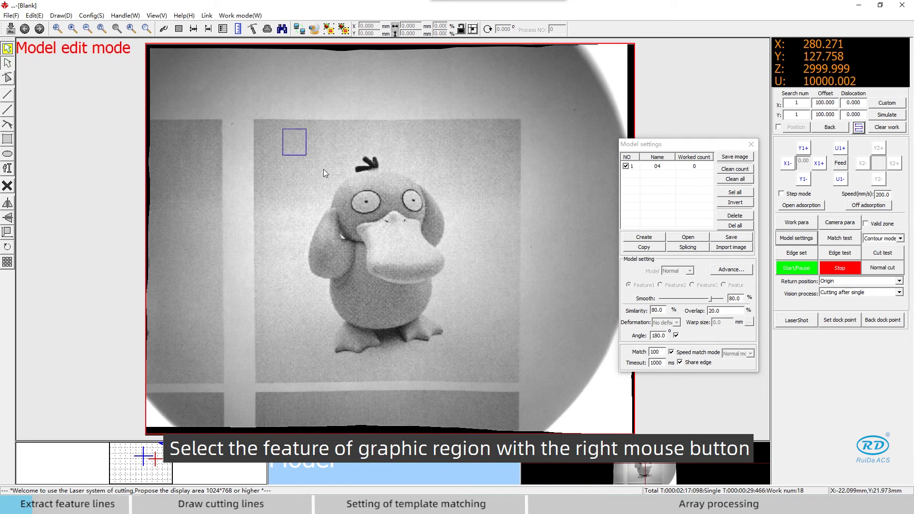
{"action": "left_click_drag", "start_coordinate": [281, 128], "coordinate": [476, 370]}
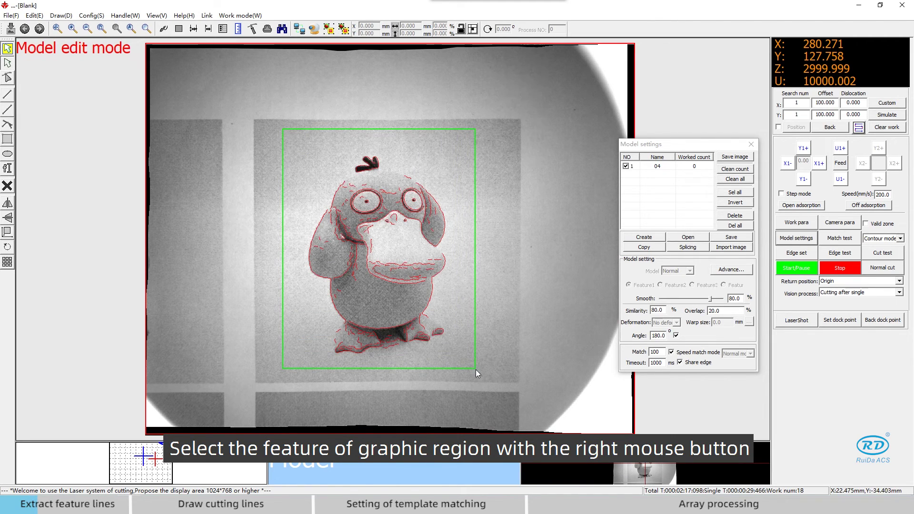
{"action": "scroll", "coordinate": [435, 306], "scroll_direction": "up", "scroll_amount": 1}
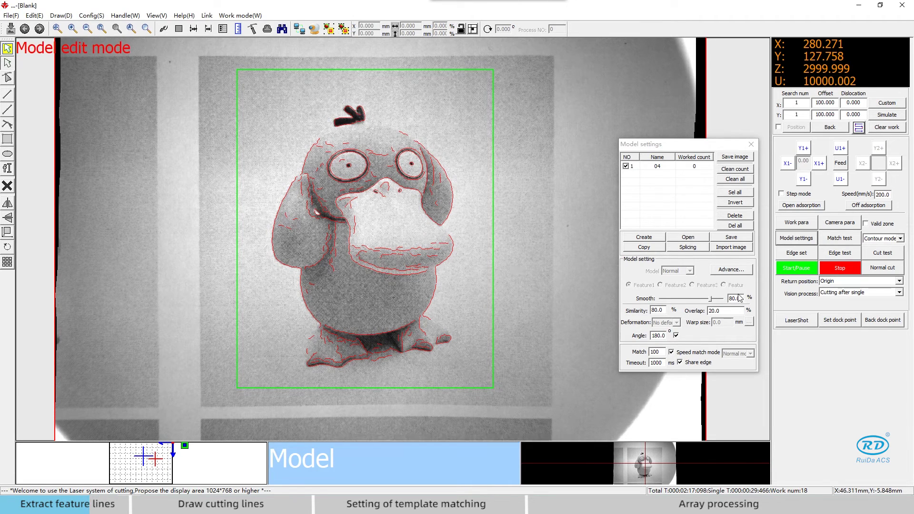
Set template 04's smoothing to 100 and delete stray feature lines near the eye and left arm
{"action": "left_click_drag", "start_coordinate": [705, 299], "coordinate": [712, 301]}
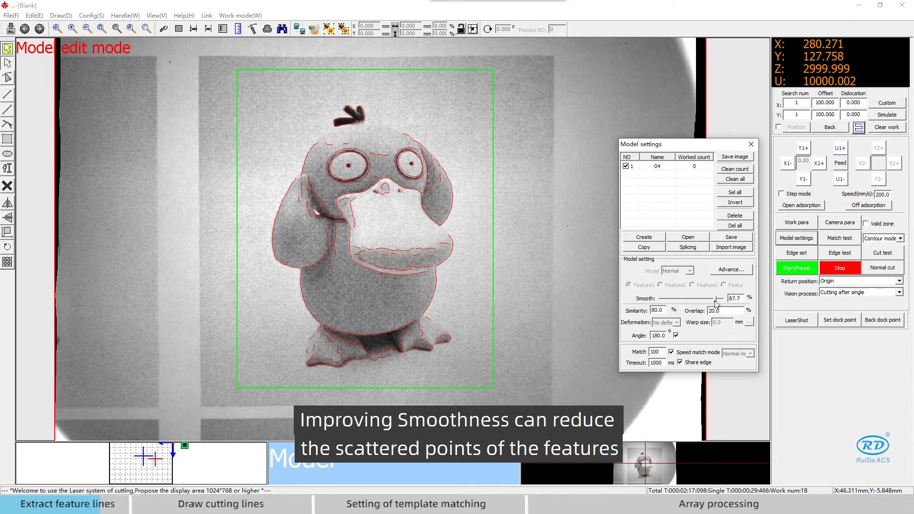
{"action": "left_click_drag", "start_coordinate": [712, 301], "coordinate": [725, 306]}
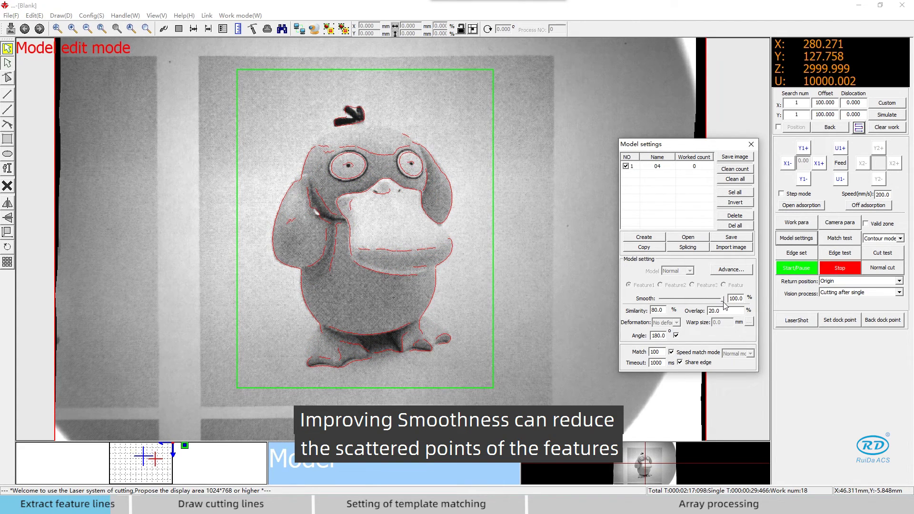
{"action": "left_click_drag", "start_coordinate": [302, 134], "coordinate": [343, 174]}
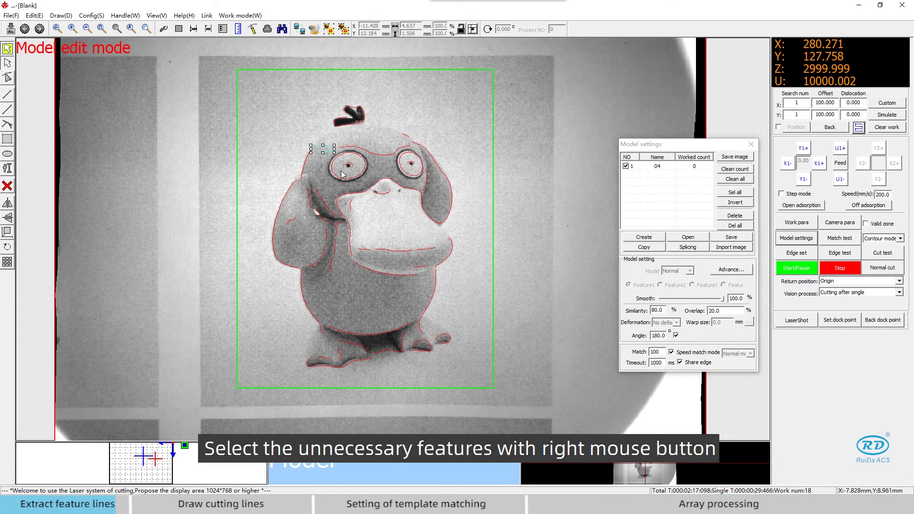
{"action": "left_click_drag", "start_coordinate": [291, 206], "coordinate": [342, 273]}
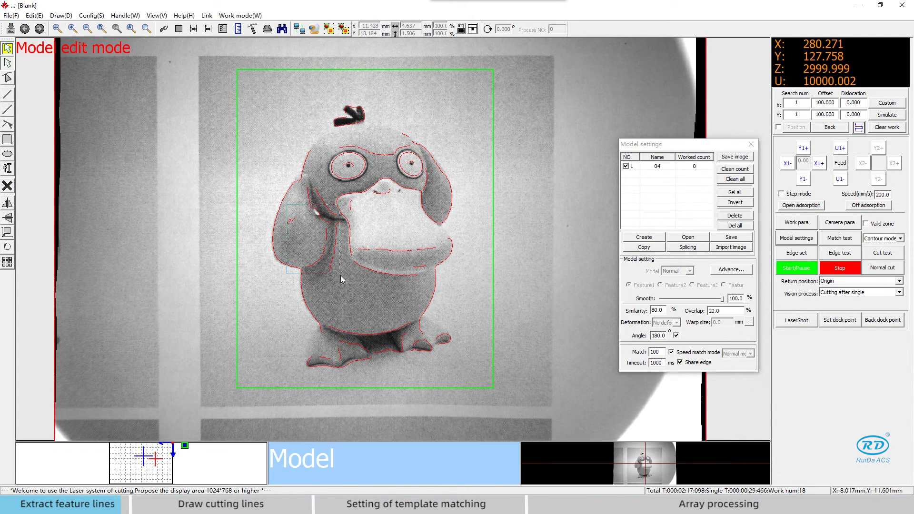
{"action": "key", "text": "Delete"}
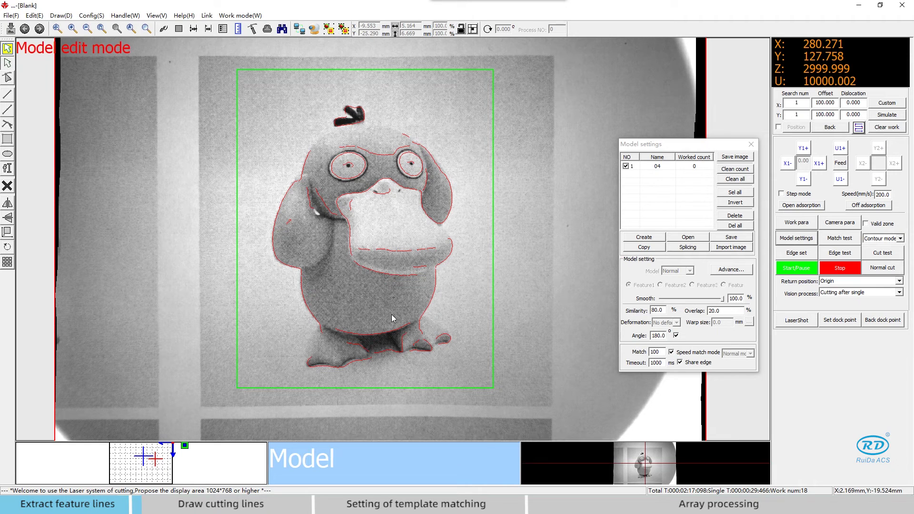
Import the 可达鸭.ai cutting outline in cutting edit mode
{"action": "left_click", "coordinate": [8, 49]}
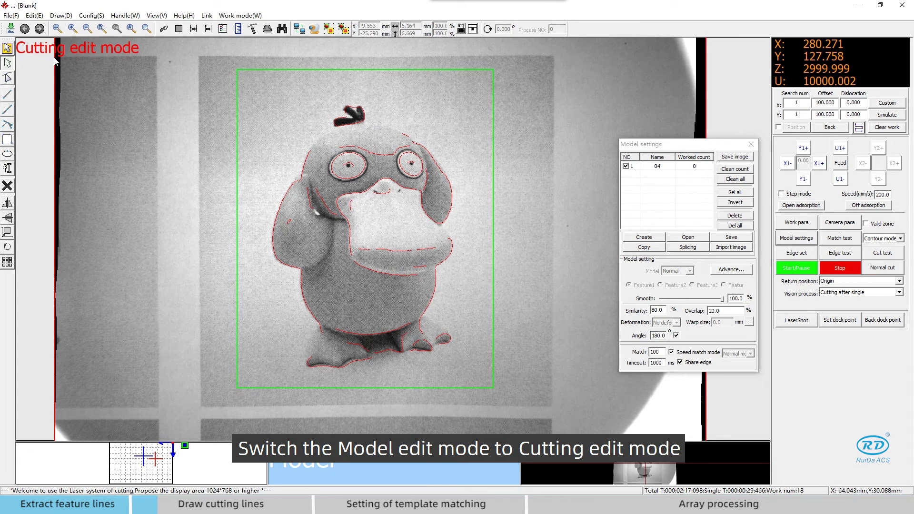
{"action": "left_click", "coordinate": [11, 15]}
{"action": "left_click", "coordinate": [27, 27]}
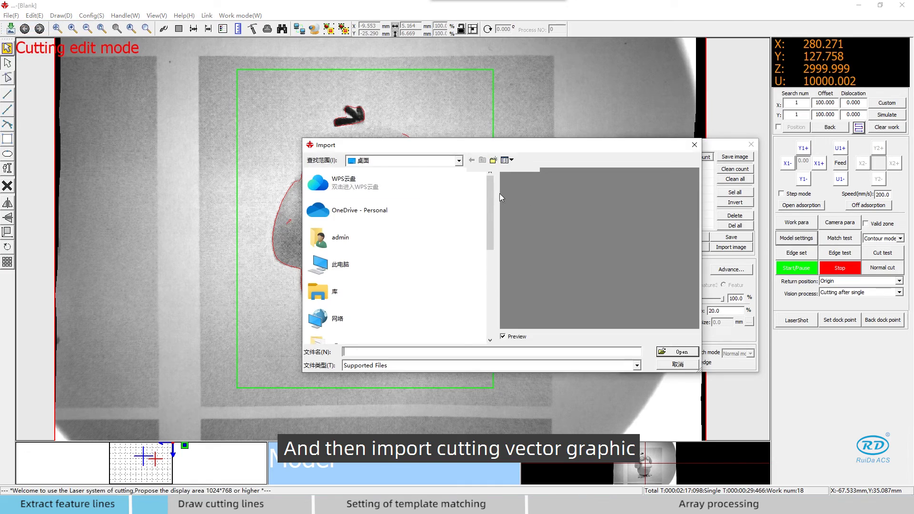
{"action": "left_click_drag", "start_coordinate": [490, 194], "coordinate": [490, 287]}
{"action": "left_click", "coordinate": [343, 300]}
{"action": "left_click", "coordinate": [677, 352]}
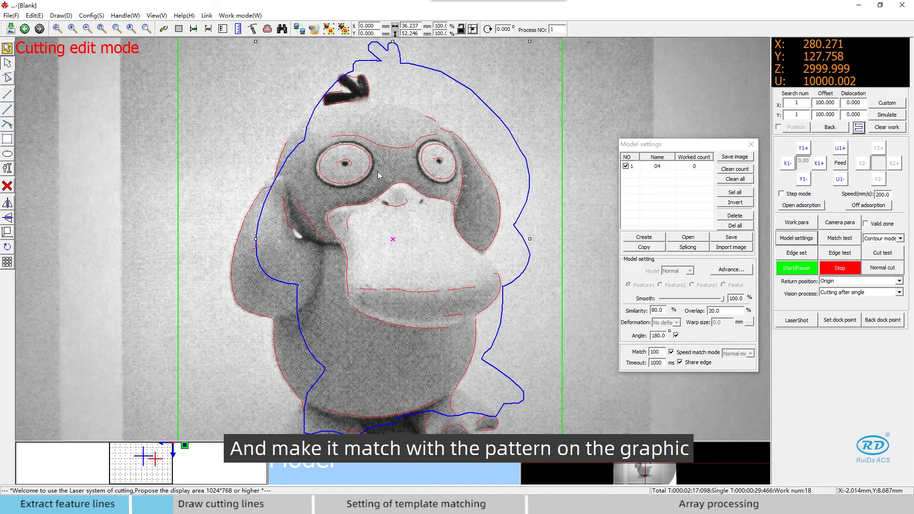
{"action": "scroll", "coordinate": [386, 226], "scroll_direction": "up", "scroll_amount": 2}
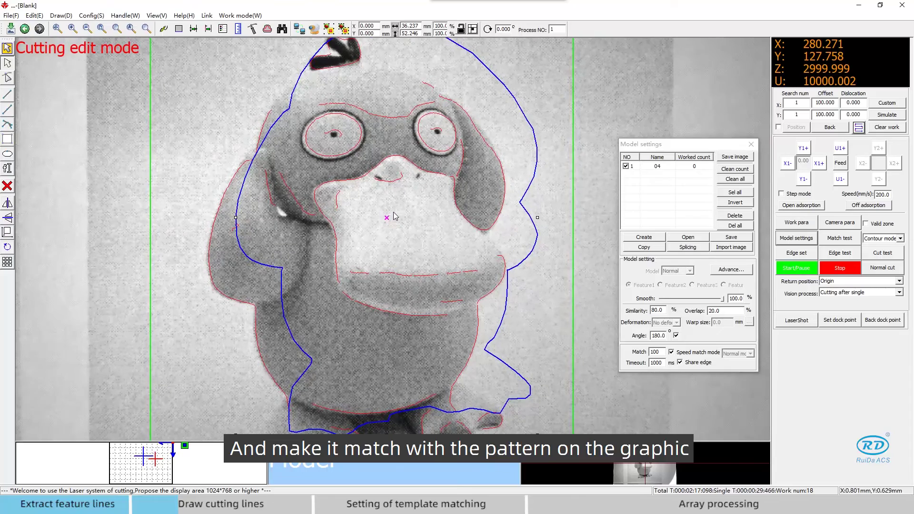
Move the duck outline onto the figure and fine-tune its position with small nudges
{"action": "left_click_drag", "start_coordinate": [386, 218], "coordinate": [349, 259]}
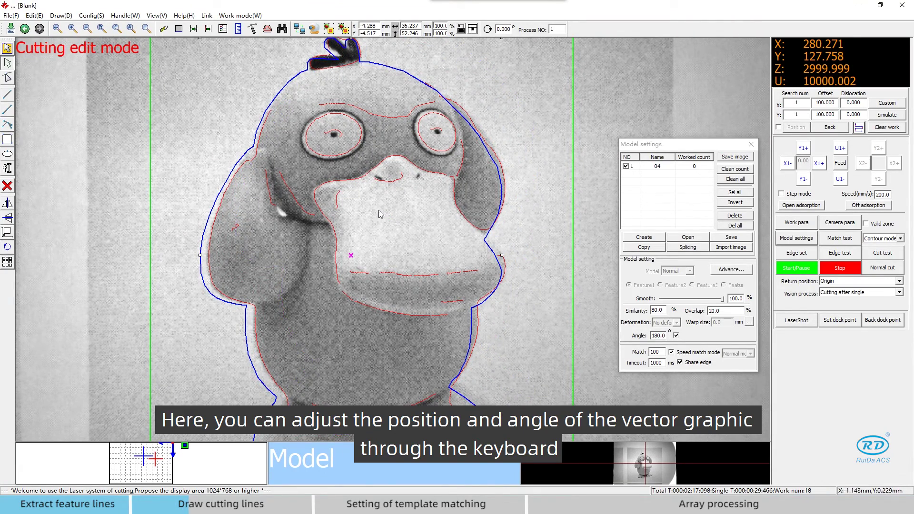
{"action": "scroll", "coordinate": [398, 128], "scroll_direction": "down", "scroll_amount": 1}
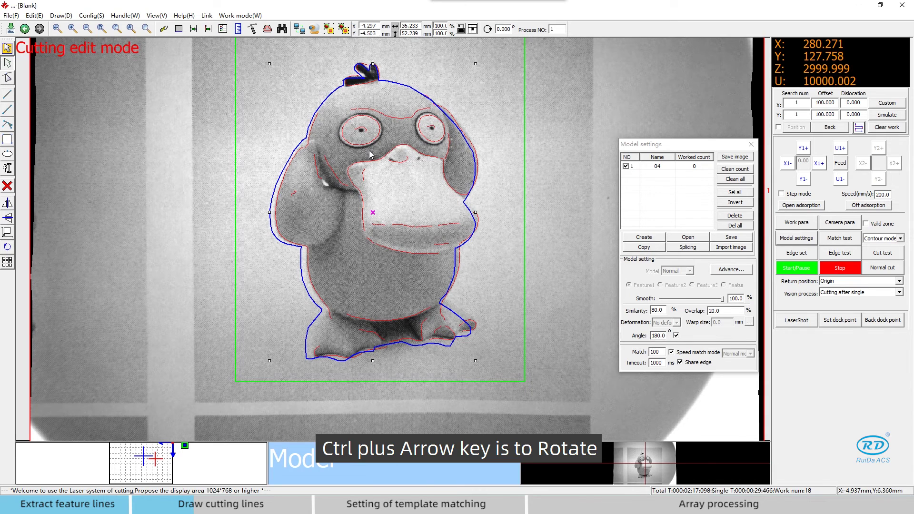
{"action": "key", "text": "Right"}
{"action": "key", "text": "Right"}
{"action": "key", "text": "Up"}
{"action": "key", "text": "Up"}
{"action": "key", "text": "Up"}
{"action": "key", "text": "Down"}
{"action": "key", "text": "Down"}
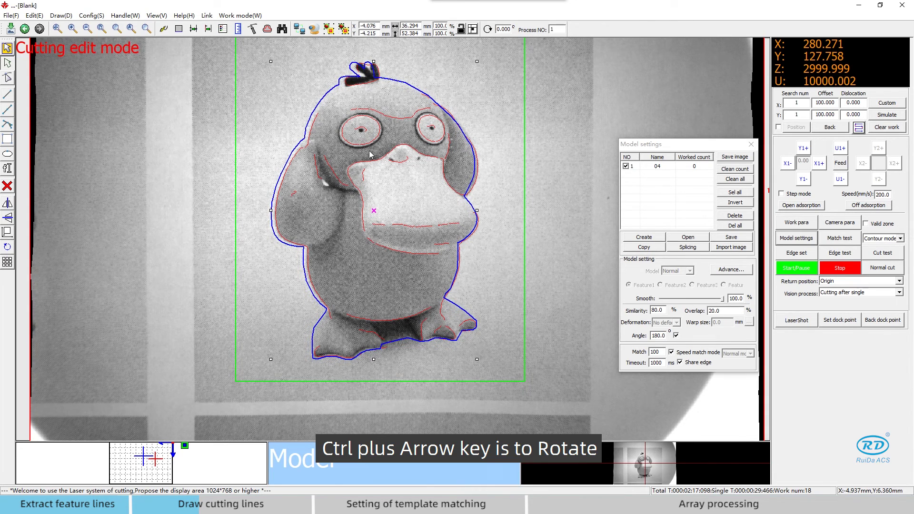
{"action": "key", "text": "Right"}
{"action": "key", "text": "Down"}
{"action": "key", "text": "Right"}
{"action": "key", "text": "Right"}
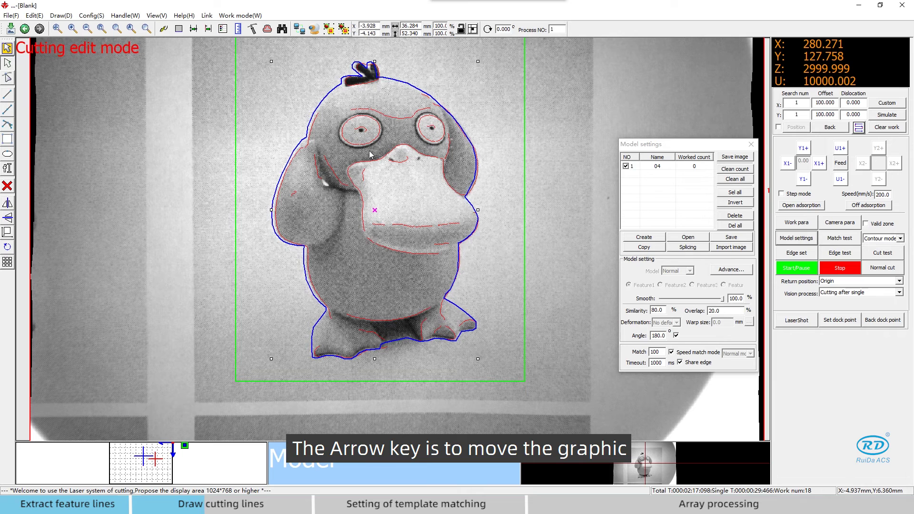
{"action": "key", "text": "Right"}
{"action": "key", "text": "Right"}
{"action": "key", "text": "Right"}
{"action": "key", "text": "Down"}
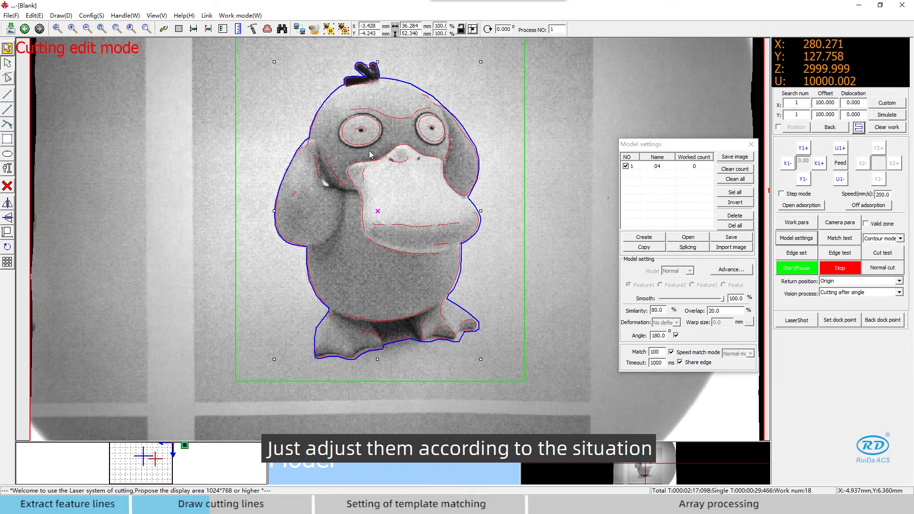
{"action": "key", "text": "Left"}
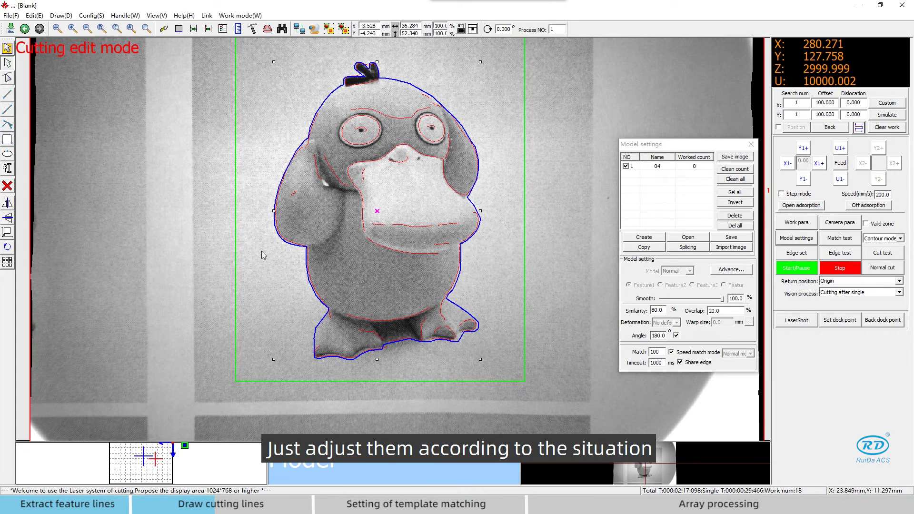
{"action": "left_click", "coordinate": [261, 250]}
{"action": "scroll", "coordinate": [383, 231], "scroll_direction": "up", "scroll_amount": 1}
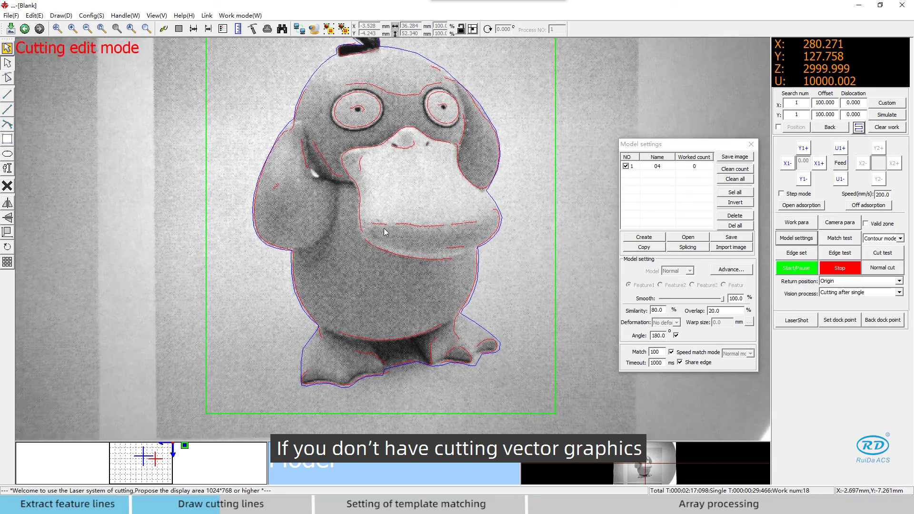
{"action": "scroll", "coordinate": [384, 232], "scroll_direction": "up", "scroll_amount": 1}
{"action": "scroll", "coordinate": [393, 227], "scroll_direction": "up", "scroll_amount": 1}
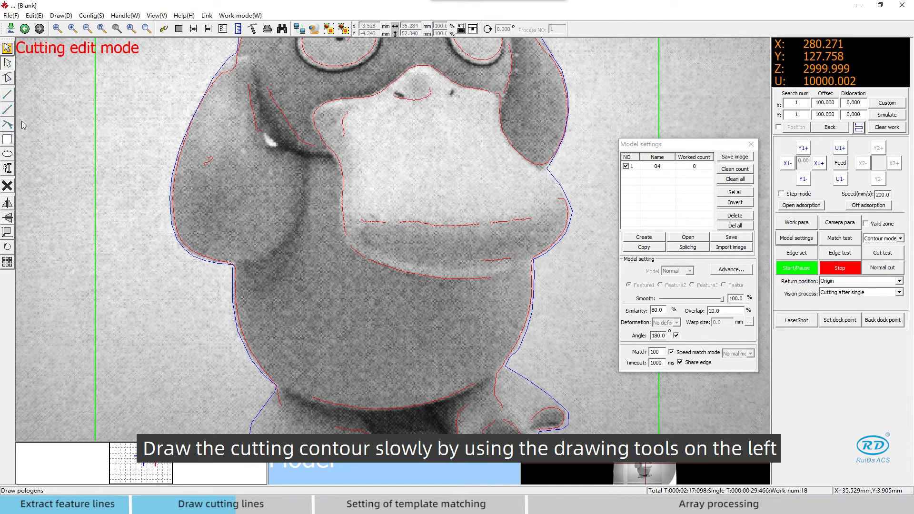
{"action": "left_click", "coordinate": [8, 110]}
{"action": "scroll", "coordinate": [336, 184], "scroll_direction": "up", "scroll_amount": 1}
{"action": "scroll", "coordinate": [336, 184], "scroll_direction": "up", "scroll_amount": 1}
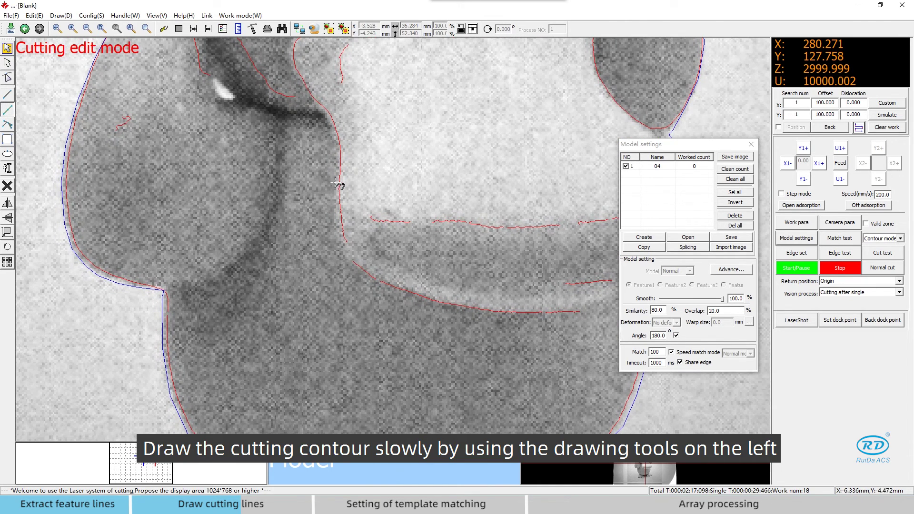
{"action": "mouse_move", "coordinate": [336, 183]}
{"action": "left_mouse_down"}
{"action": "mouse_move", "coordinate": [348, 255]}
{"action": "mouse_move", "coordinate": [423, 295]}
{"action": "left_mouse_up"}
{"action": "right_click", "coordinate": [422, 295]}
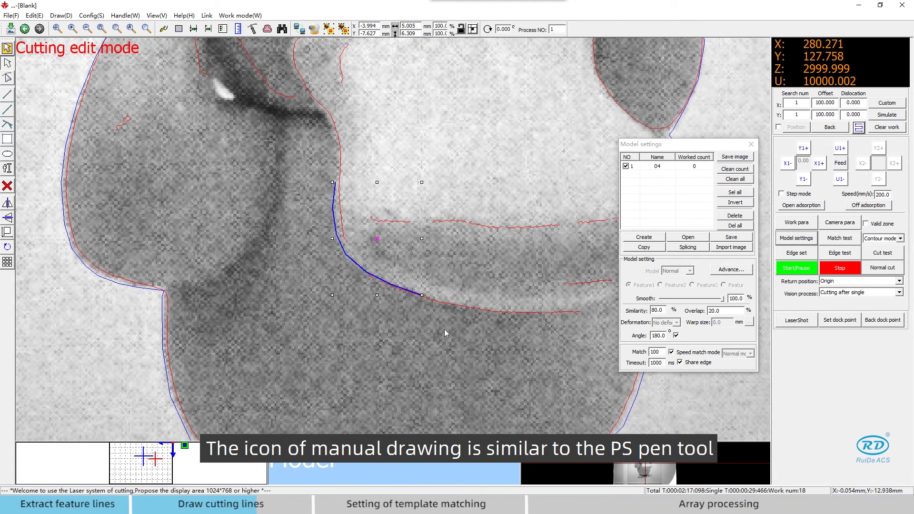
{"action": "key", "text": "Delete"}
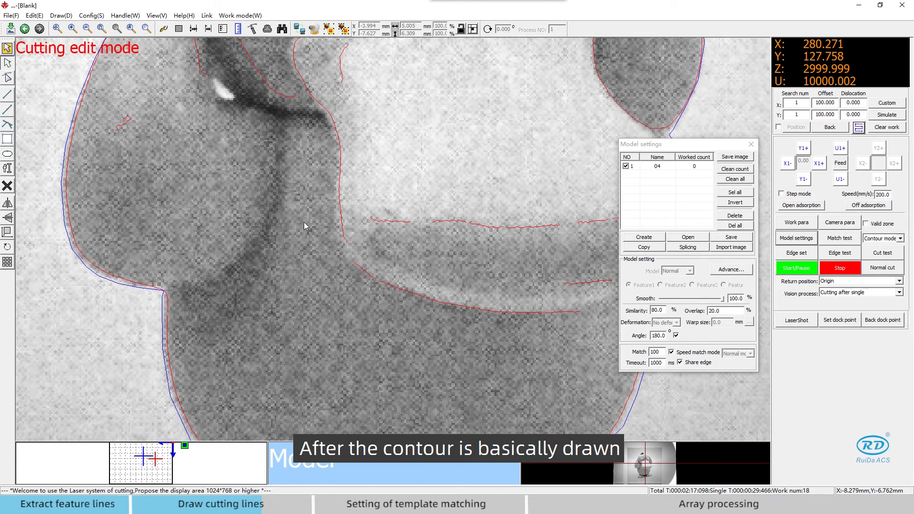
{"action": "scroll", "coordinate": [304, 226], "scroll_direction": "down", "scroll_amount": 2}
{"action": "scroll", "coordinate": [248, 253], "scroll_direction": "down", "scroll_amount": 1}
{"action": "left_click", "coordinate": [172, 310]}
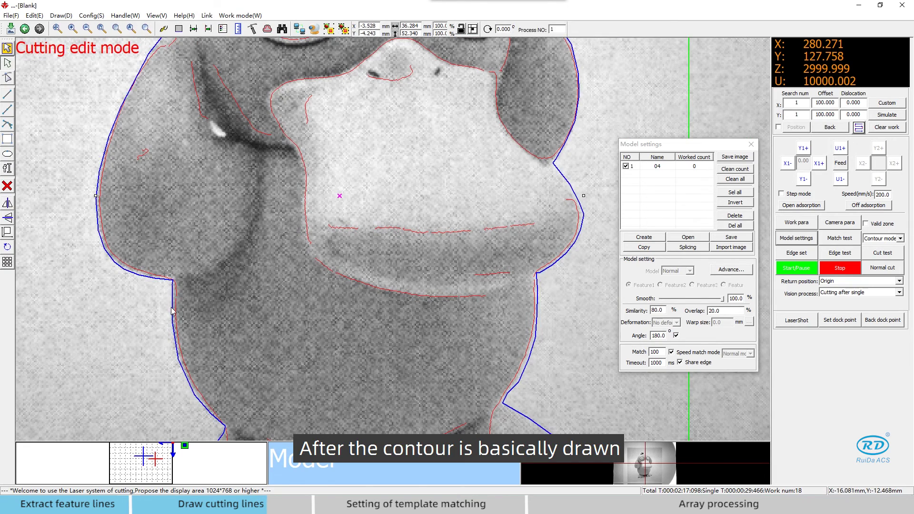
{"action": "scroll", "coordinate": [173, 310], "scroll_direction": "up", "scroll_amount": 2}
{"action": "scroll", "coordinate": [159, 327], "scroll_direction": "up", "scroll_amount": 2}
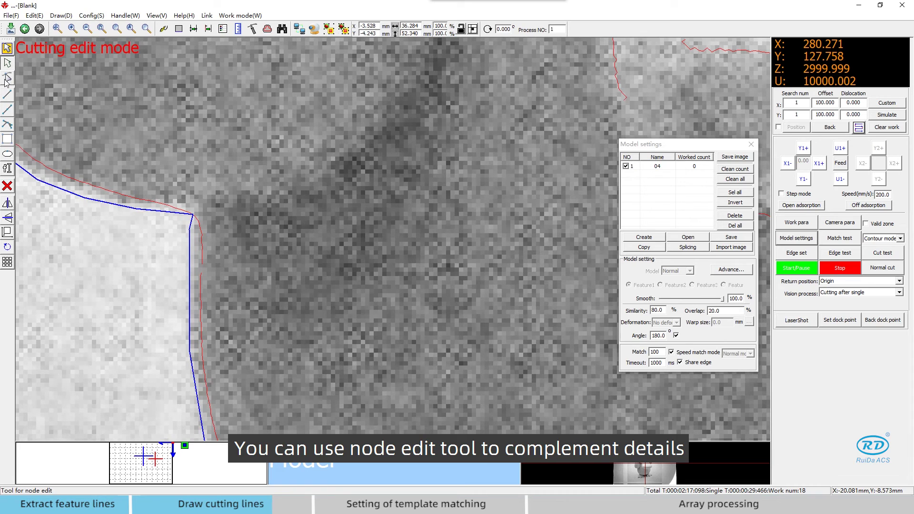
Edit the outline's nodes, adding, bending and then removing a node on the vertical segment
{"action": "left_click", "coordinate": [7, 78]}
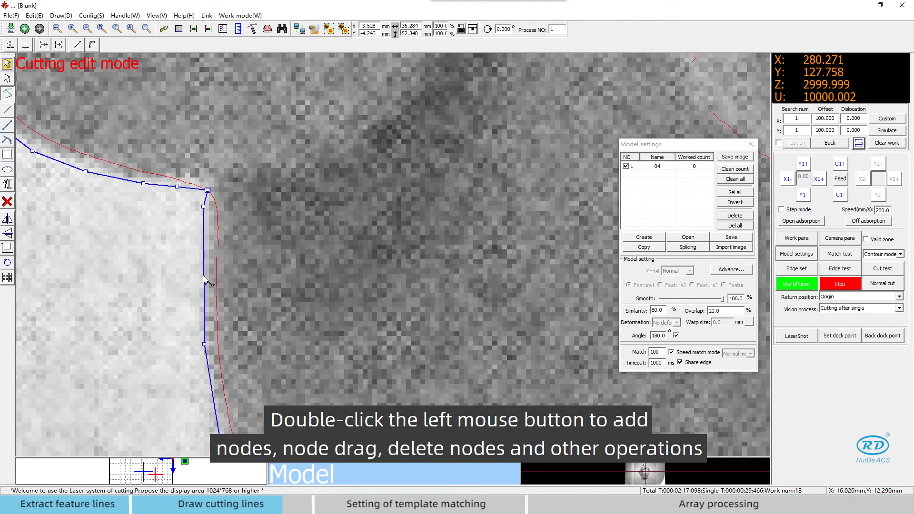
{"action": "double_click", "coordinate": [204, 275]}
{"action": "left_click_drag", "start_coordinate": [204, 276], "coordinate": [207, 274]}
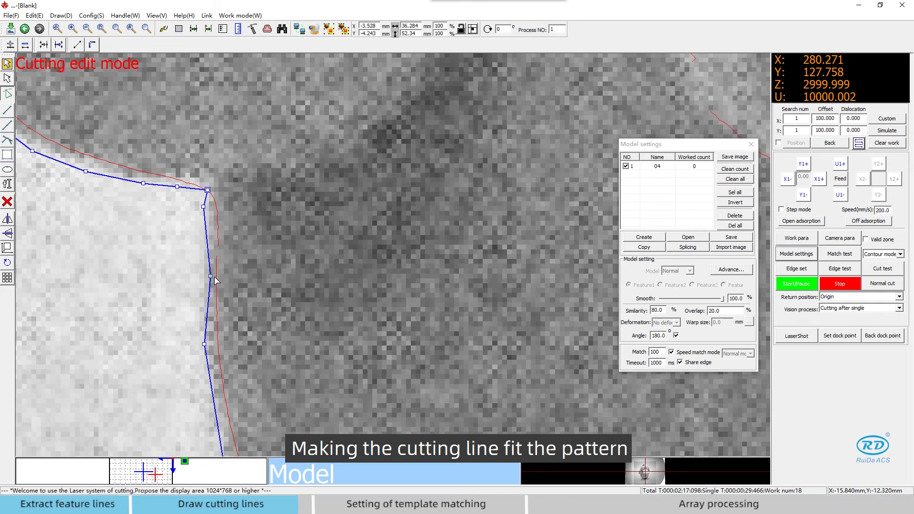
{"action": "key", "text": "Delete"}
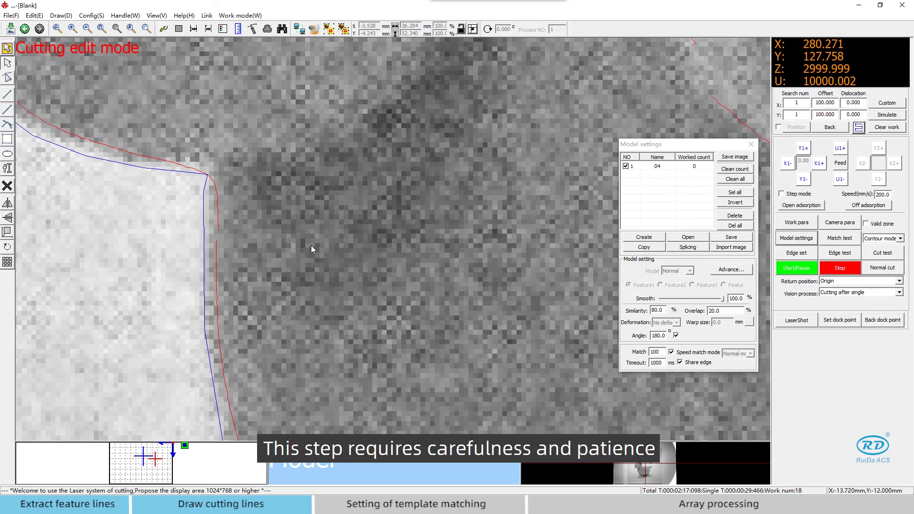
{"action": "scroll", "coordinate": [307, 248], "scroll_direction": "down", "scroll_amount": 2}
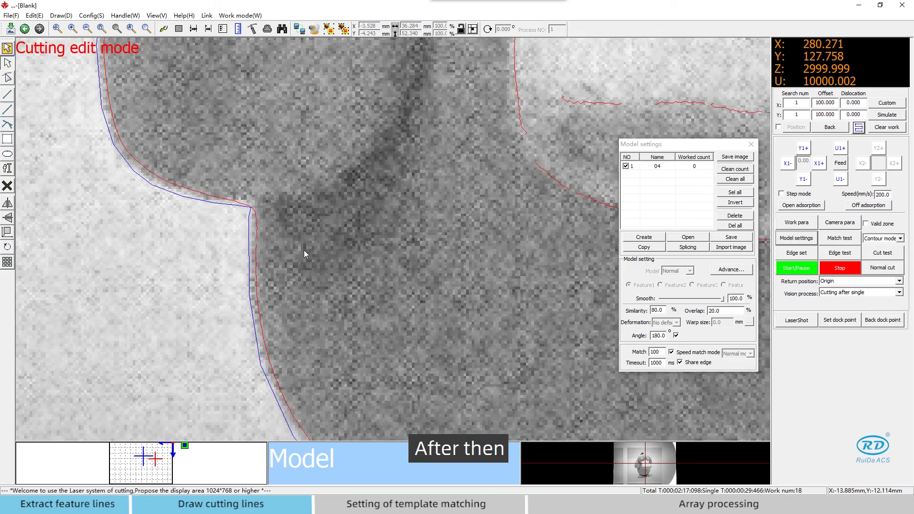
{"action": "scroll", "coordinate": [304, 250], "scroll_direction": "down", "scroll_amount": 1}
{"action": "scroll", "coordinate": [281, 256], "scroll_direction": "down", "scroll_amount": 1}
{"action": "scroll", "coordinate": [281, 255], "scroll_direction": "down", "scroll_amount": 1}
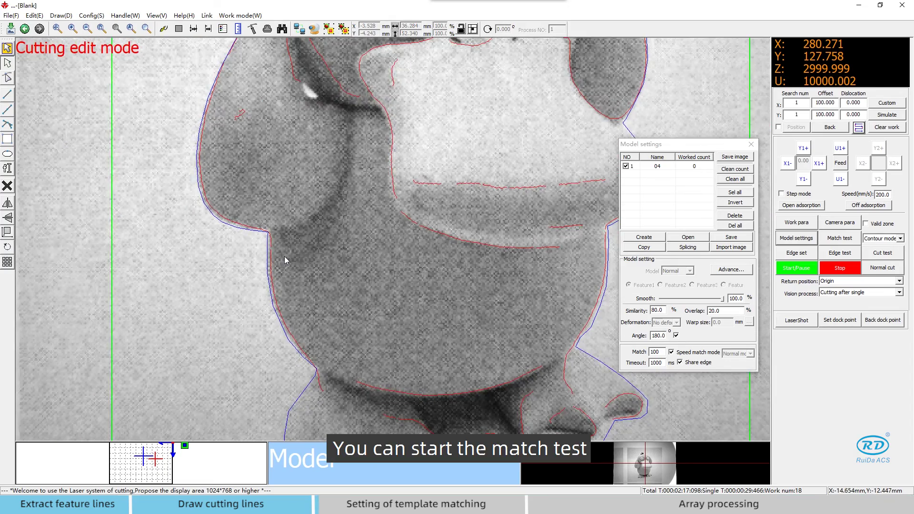
{"action": "scroll", "coordinate": [285, 257], "scroll_direction": "down", "scroll_amount": 1}
{"action": "scroll", "coordinate": [290, 257], "scroll_direction": "down", "scroll_amount": 1}
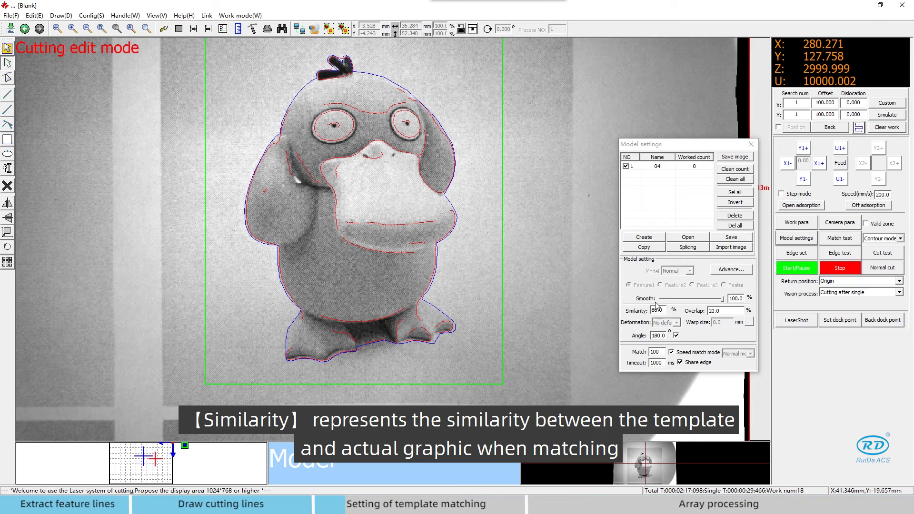
Run a match test, change Similarity to 90%, and rerun the test to confirm a match
{"action": "left_click", "coordinate": [837, 240]}
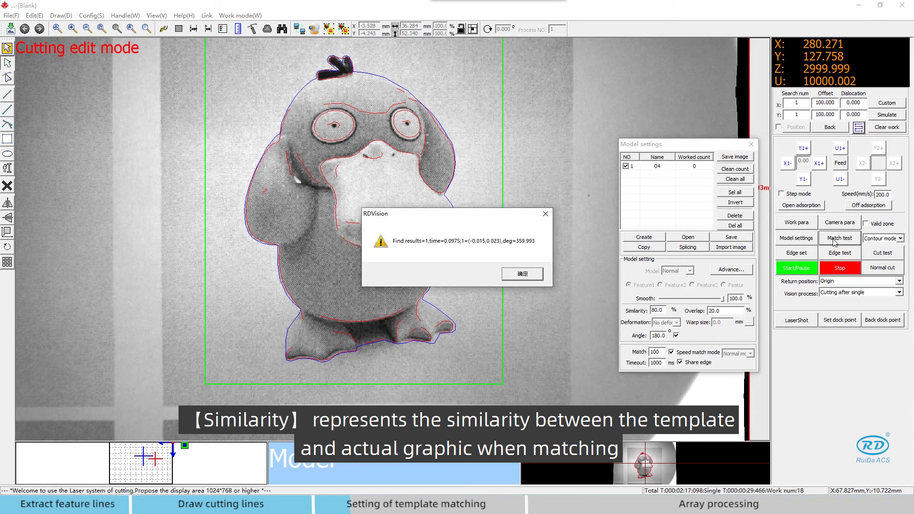
{"action": "left_click", "coordinate": [524, 276]}
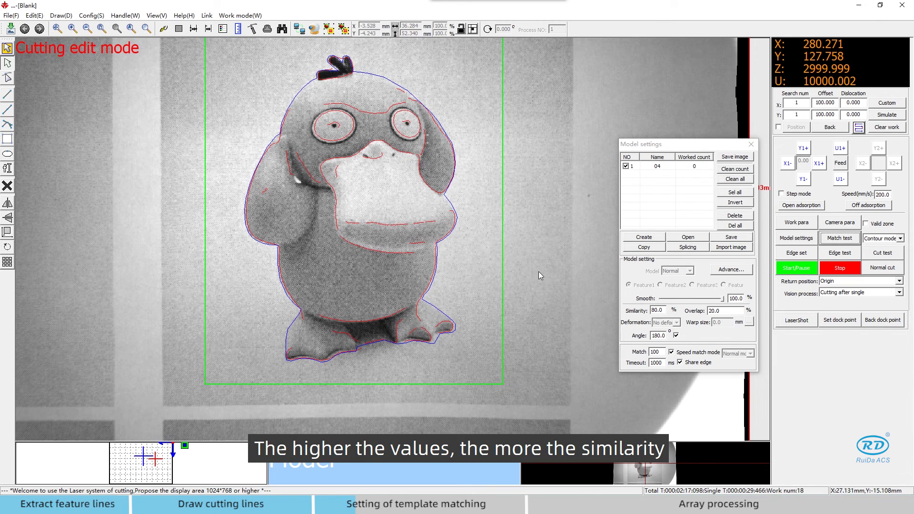
{"action": "left_click_drag", "start_coordinate": [663, 312], "coordinate": [640, 307]}
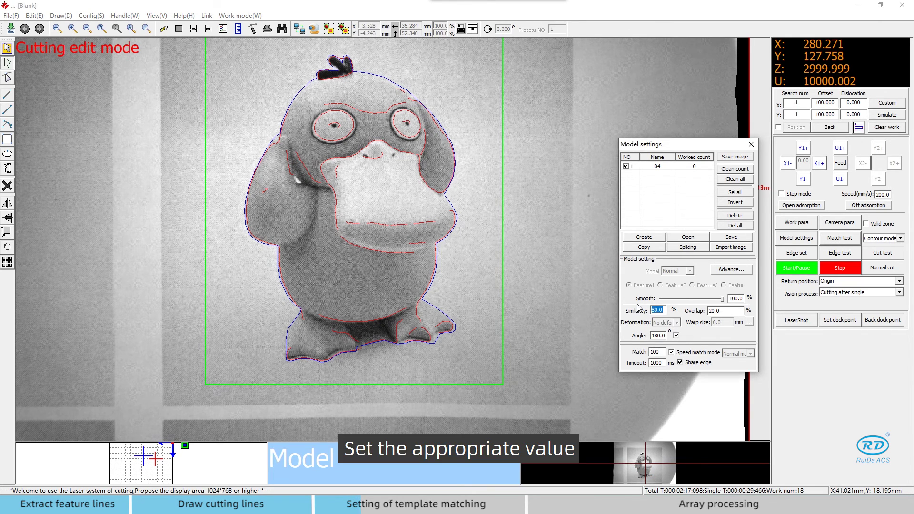
{"action": "type", "text": "90"}
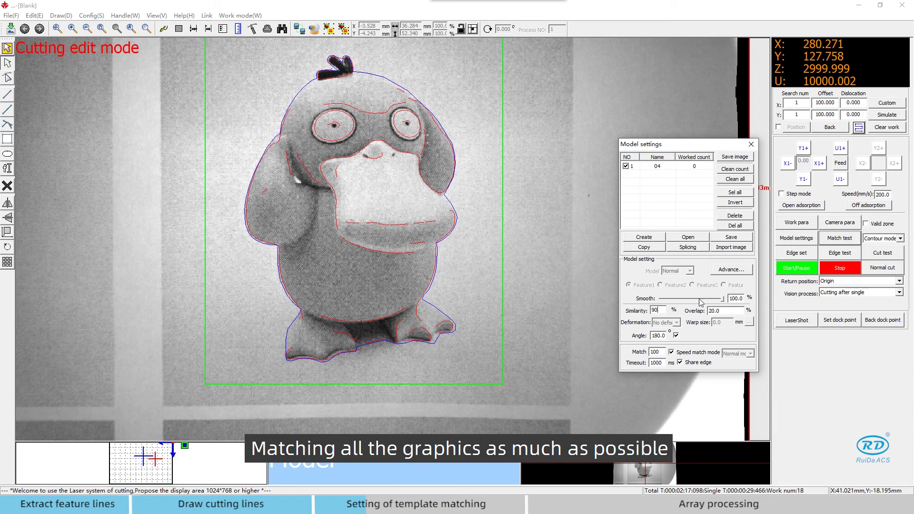
{"action": "left_click", "coordinate": [841, 241]}
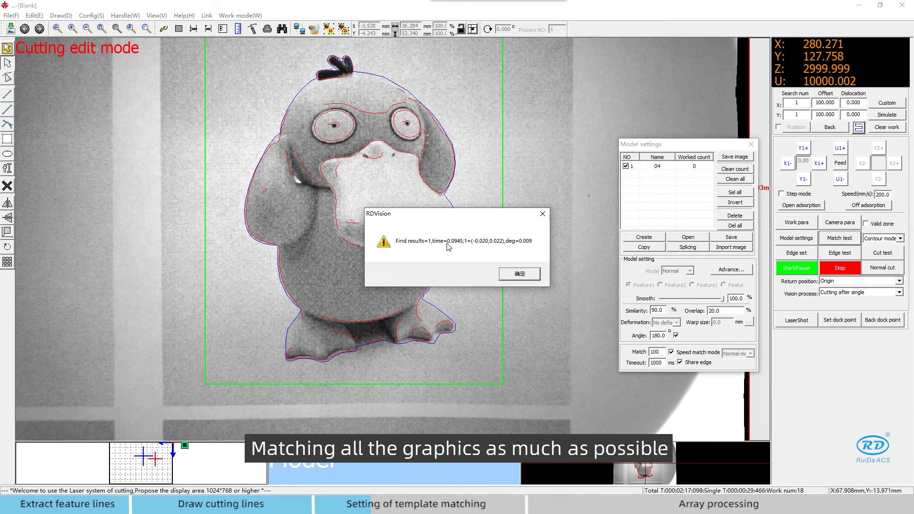
{"action": "left_click", "coordinate": [519, 273]}
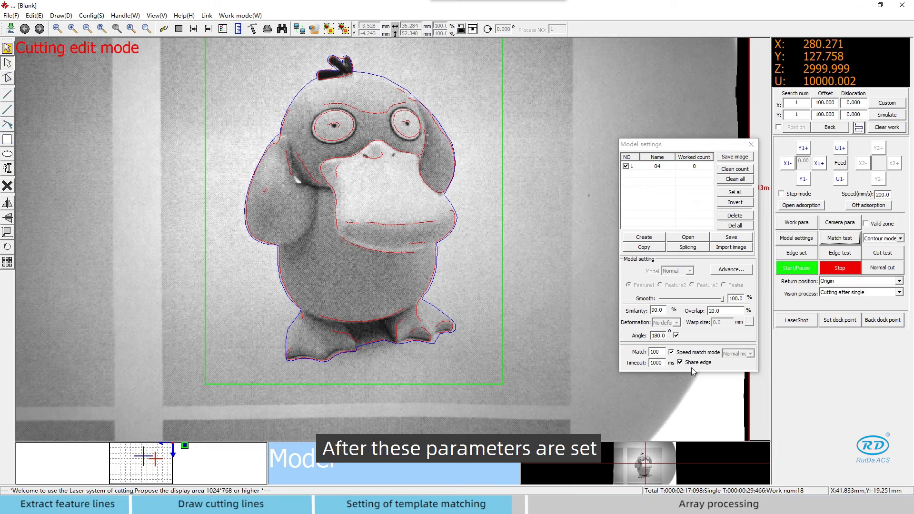
Return to the camera image, close Model settings, and run a match test on the duck
{"action": "left_click", "coordinate": [659, 469]}
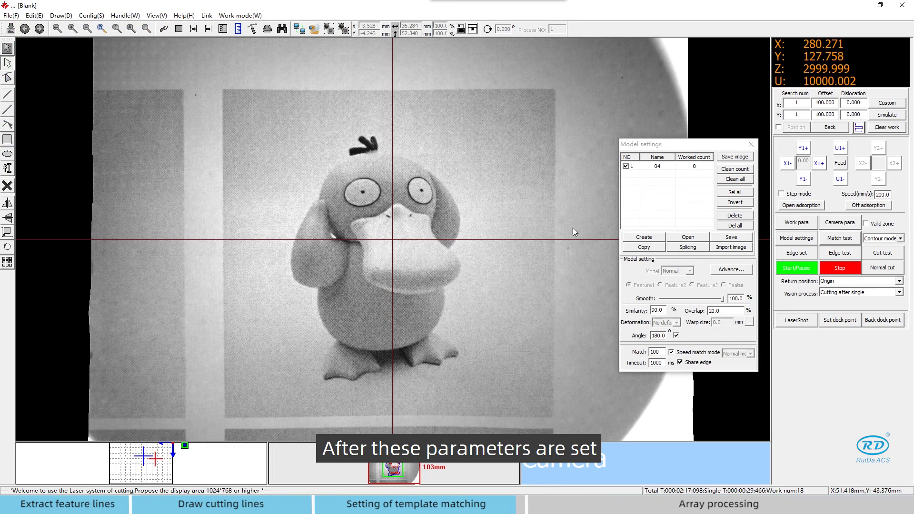
{"action": "left_click", "coordinate": [751, 145]}
{"action": "left_click", "coordinate": [835, 241]}
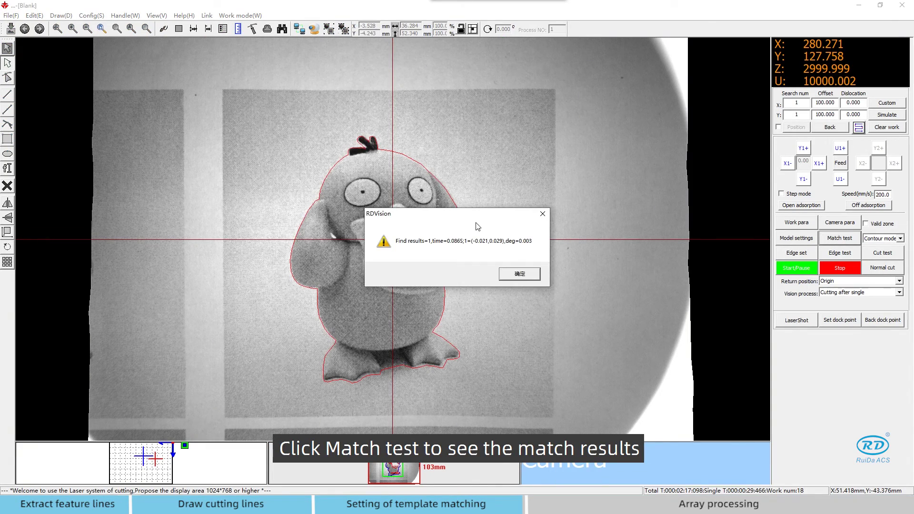
{"action": "left_click_drag", "start_coordinate": [477, 215], "coordinate": [587, 217]}
{"action": "left_click", "coordinate": [627, 279]}
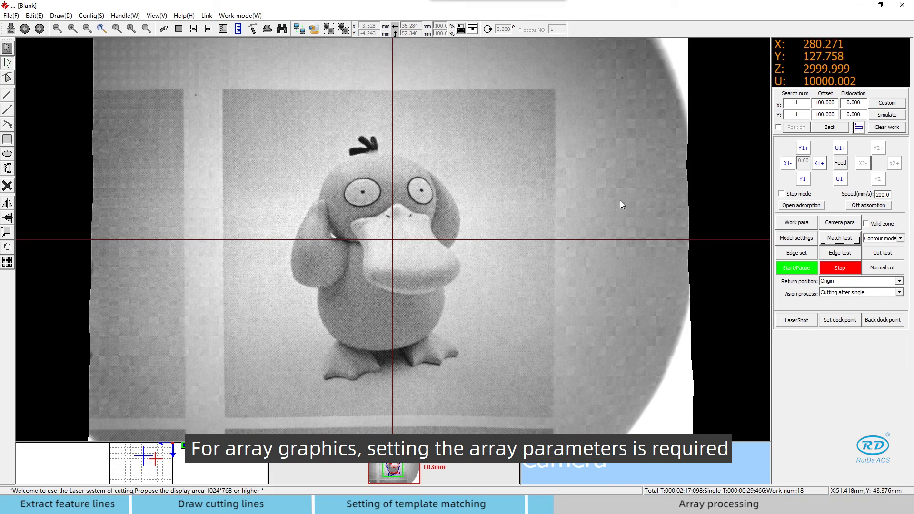
Enable positioning, record the starting duck as the array start, and set search counts 2 × 3
{"action": "left_click", "coordinate": [779, 127]}
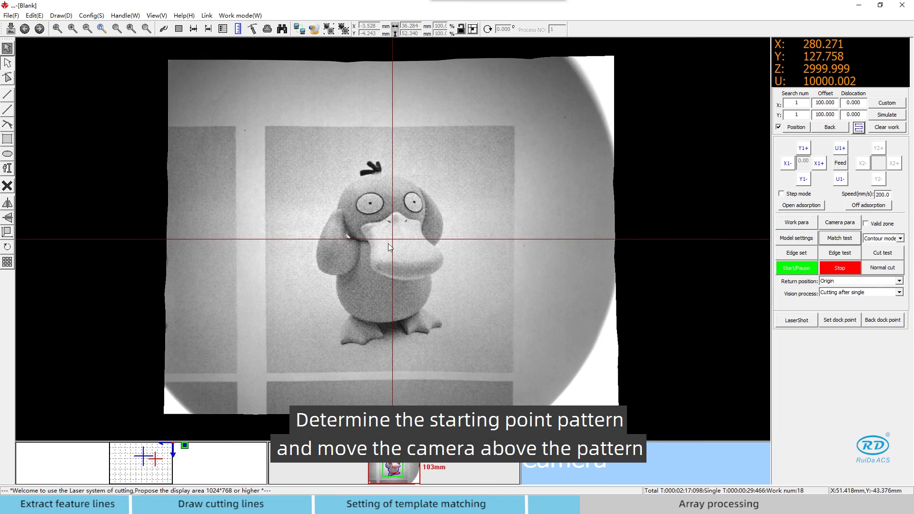
{"action": "left_click", "coordinate": [389, 246]}
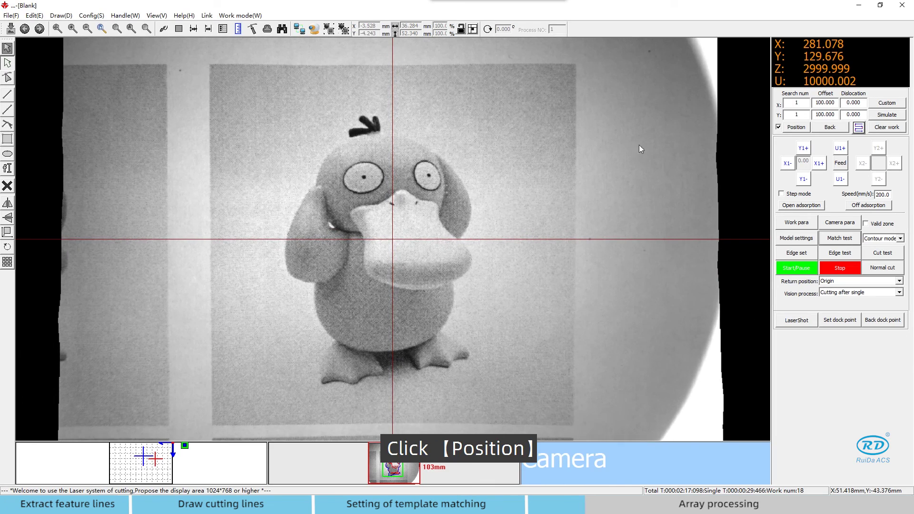
{"action": "left_click", "coordinate": [803, 127]}
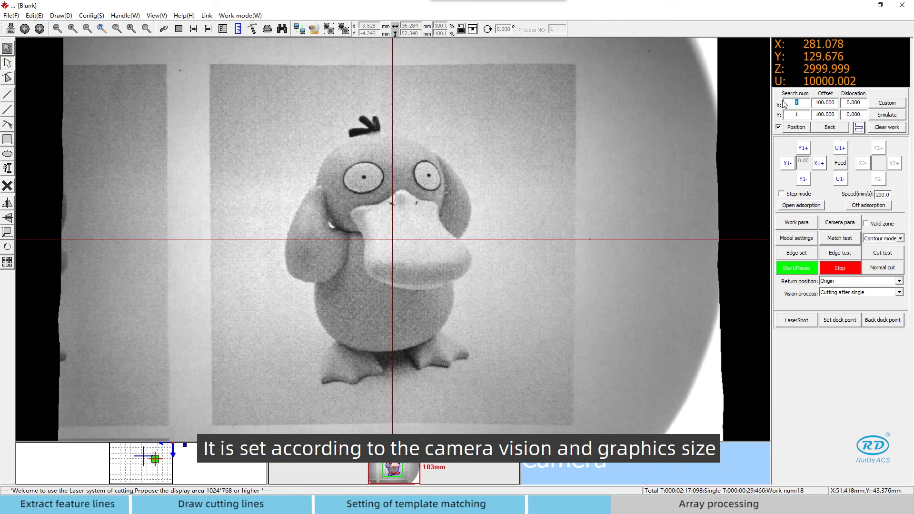
{"action": "type", "text": "2"}
{"action": "double_click", "coordinate": [789, 114]}
{"action": "type", "text": "3"}
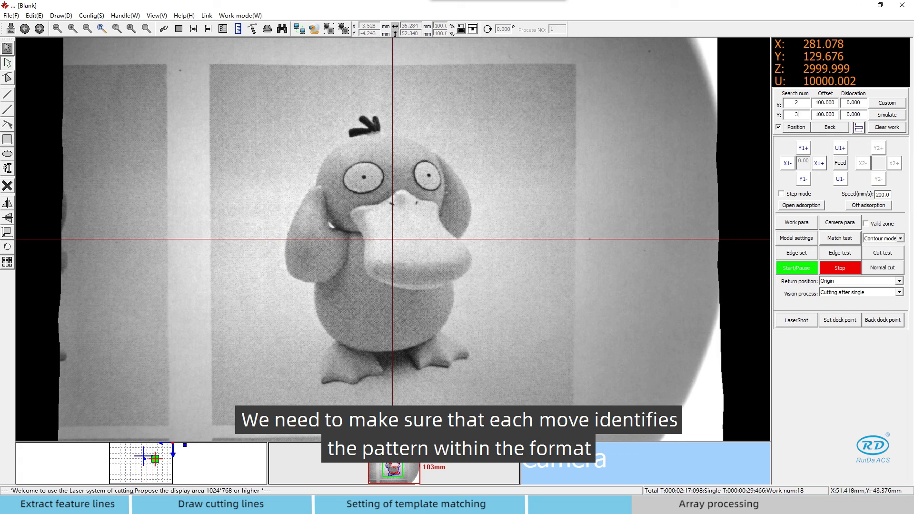
Edit the X Offset field to set the 72 / 76 array offsets
{"action": "double_click", "coordinate": [825, 102]}
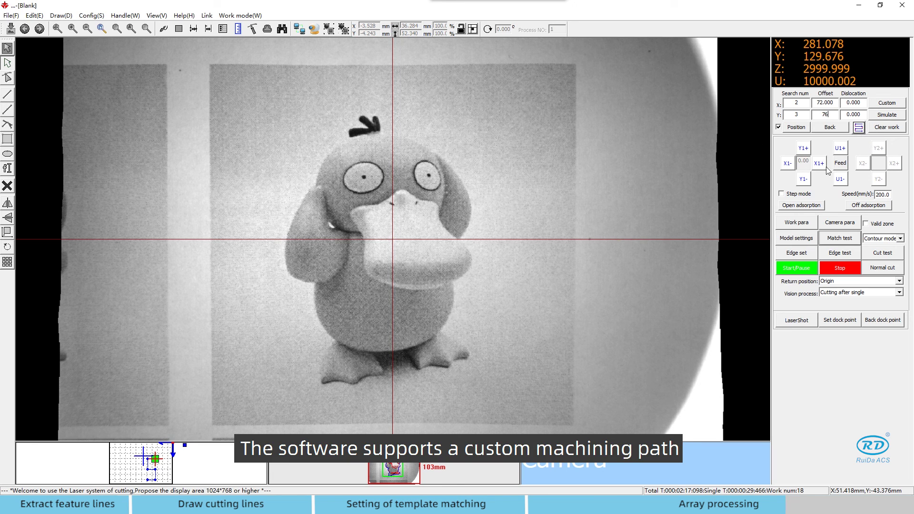
Preview the array path in Machine view, keep Return position at Origin, and choose Cutting after all
{"action": "left_click", "coordinate": [175, 466]}
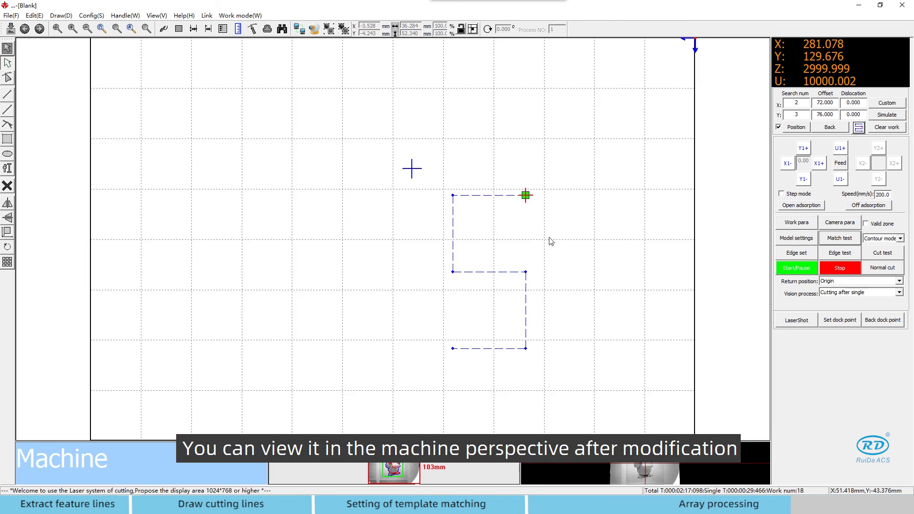
{"action": "left_click", "coordinate": [859, 128]}
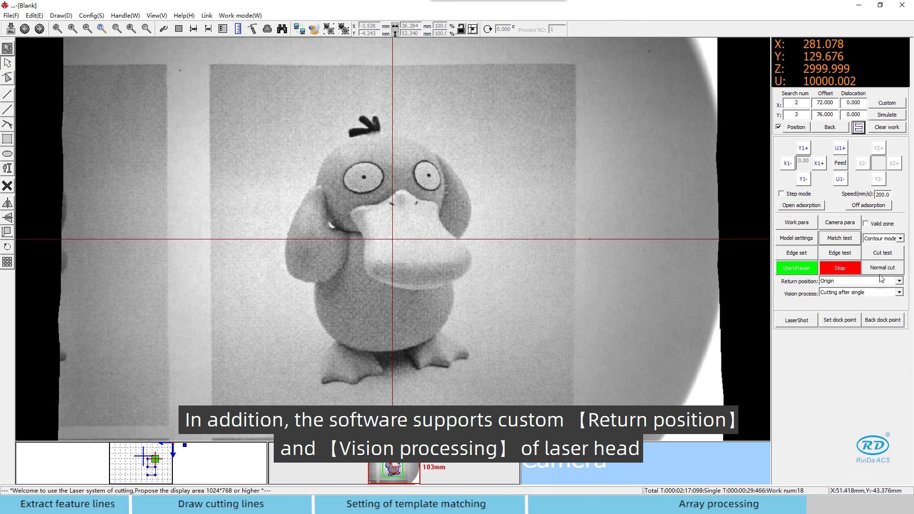
{"action": "left_click", "coordinate": [891, 286]}
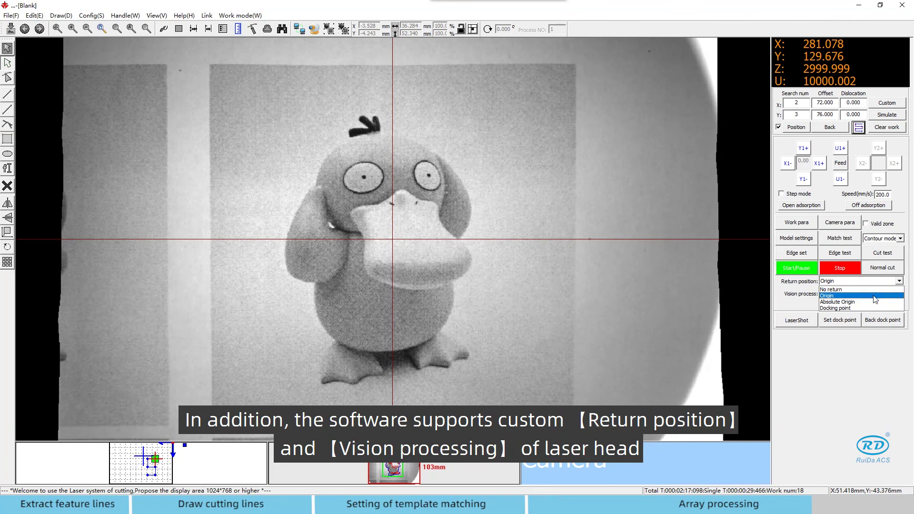
{"action": "left_click", "coordinate": [890, 290]}
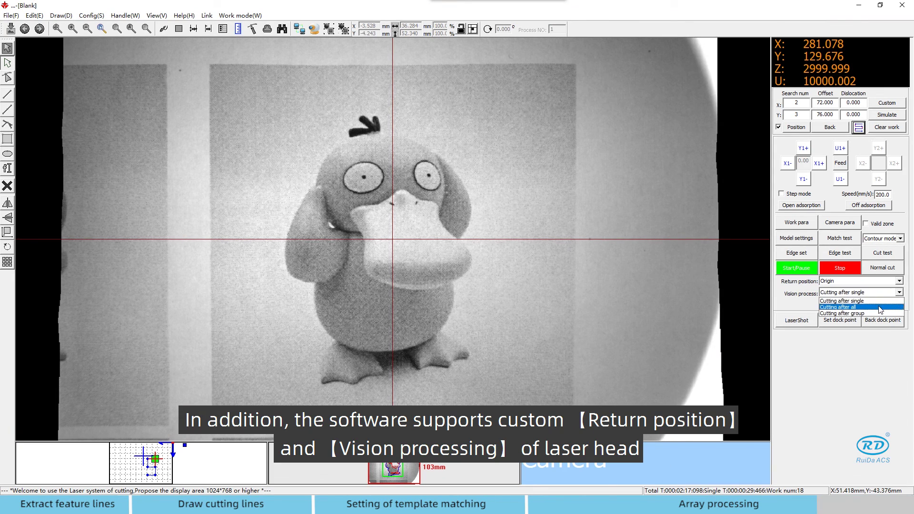
{"action": "left_click", "coordinate": [882, 309]}
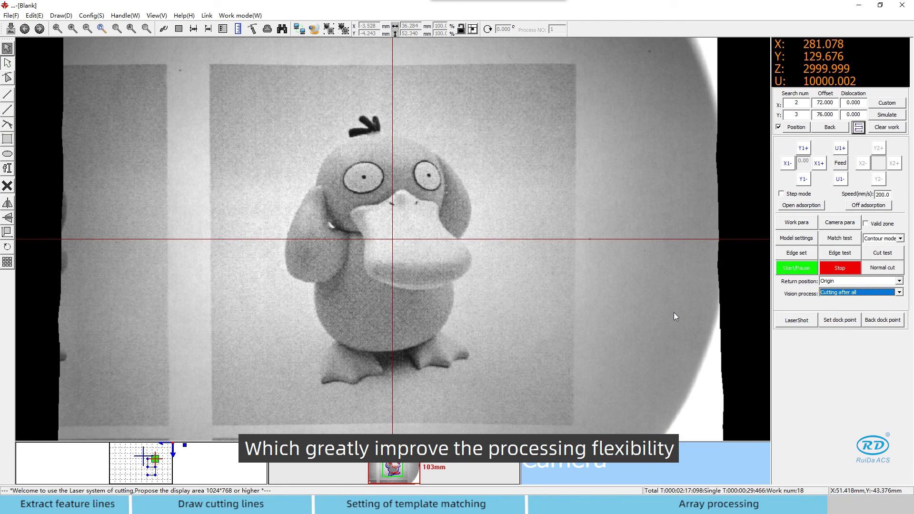
{"action": "left_click", "coordinate": [657, 313]}
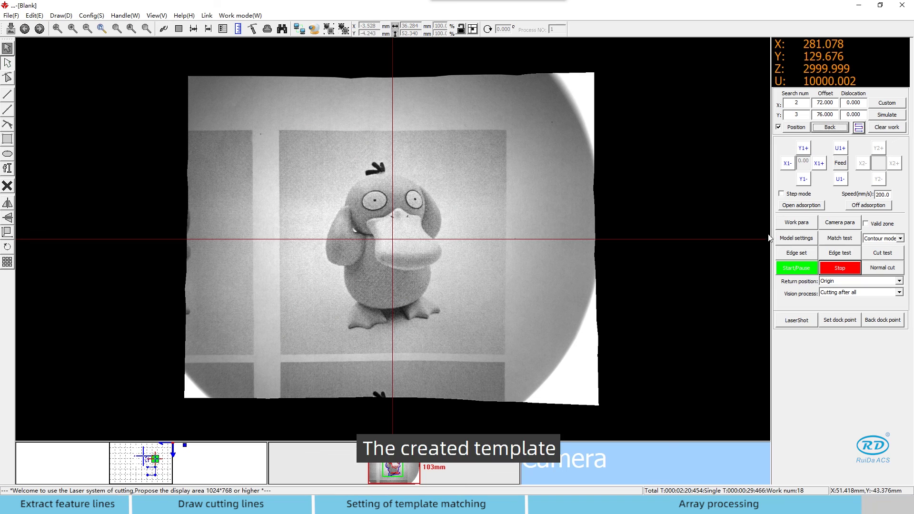
Save the duck template from Model settings to the file 04.mod
{"action": "left_click", "coordinate": [787, 241]}
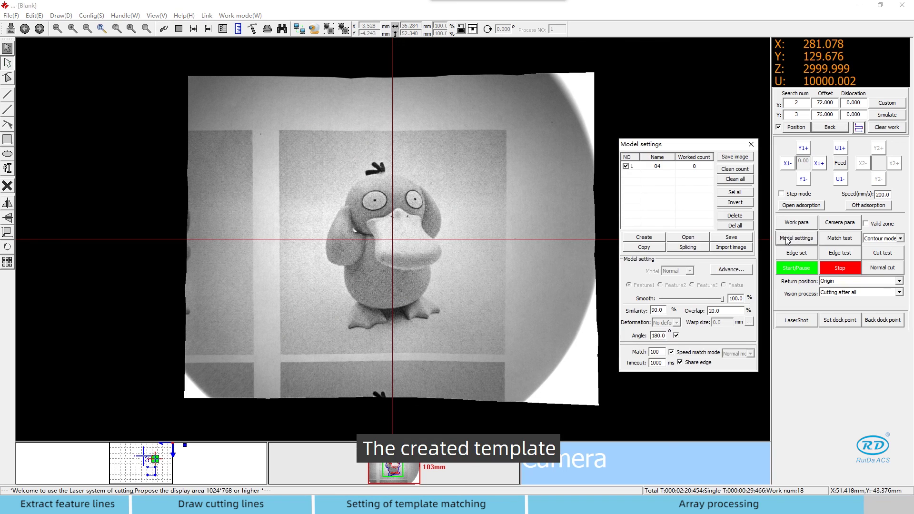
{"action": "left_click", "coordinate": [670, 167]}
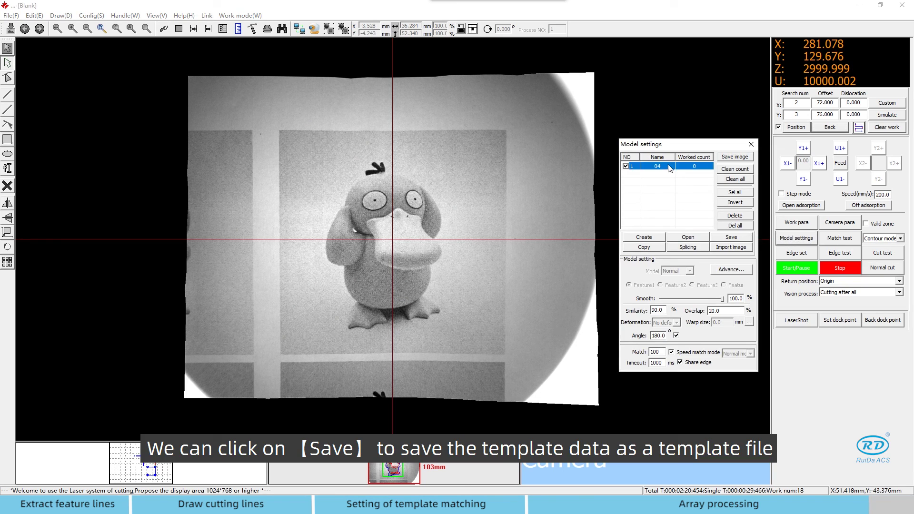
{"action": "left_click", "coordinate": [741, 239]}
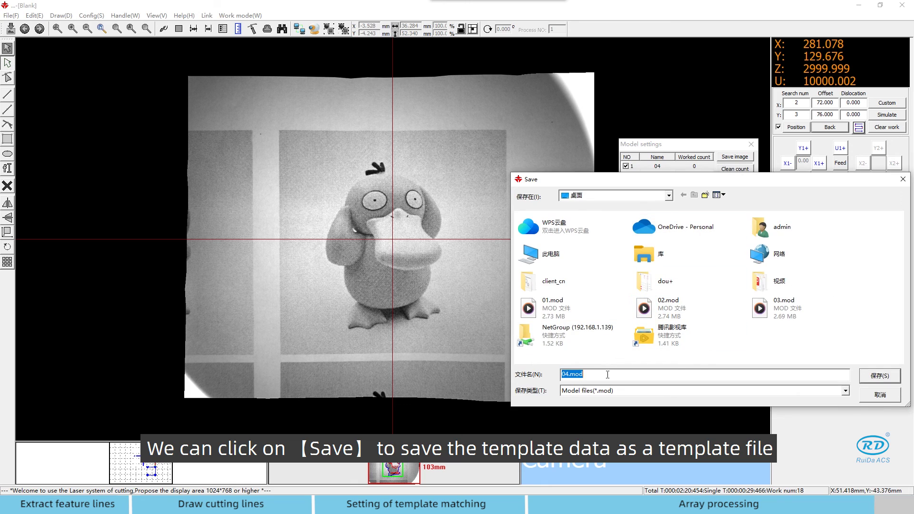
{"action": "left_click", "coordinate": [881, 376]}
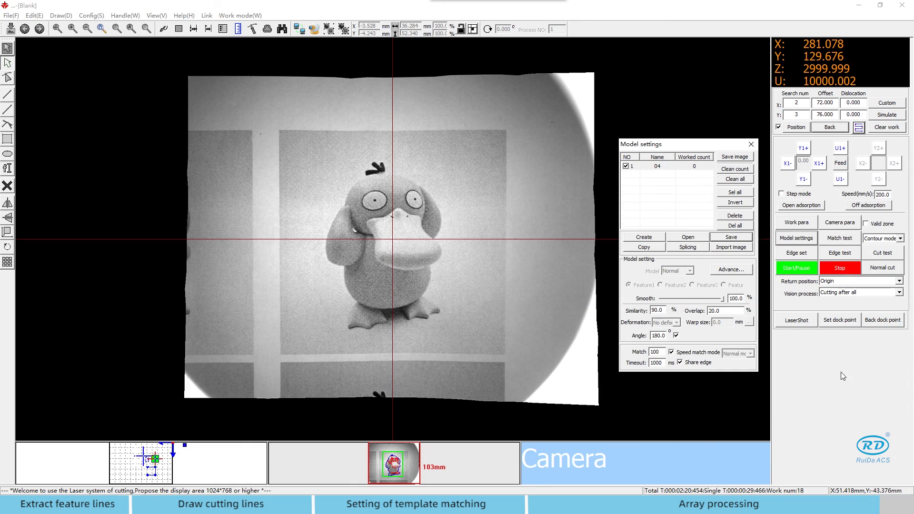
Load 04.mod back in as a second template 04 entry
{"action": "left_click", "coordinate": [692, 237]}
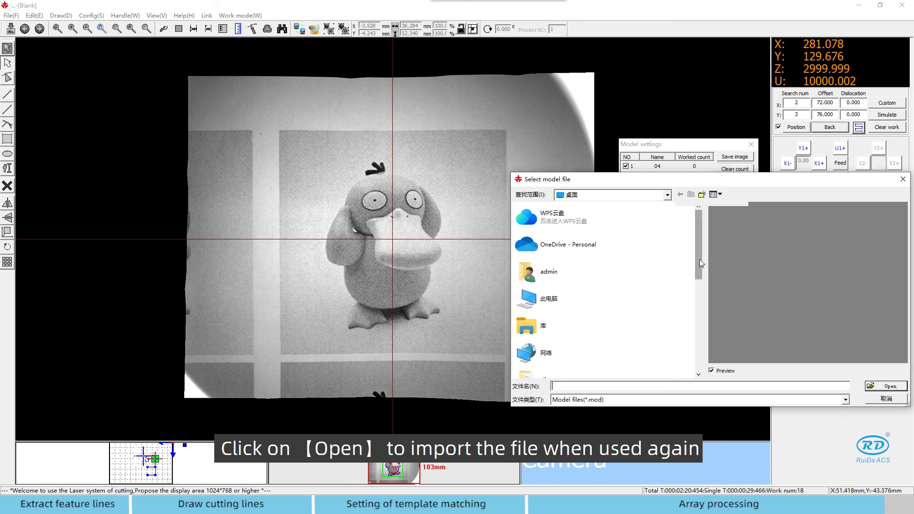
{"action": "scroll", "coordinate": [687, 360], "scroll_direction": "down", "scroll_amount": 5}
{"action": "left_click", "coordinate": [550, 307]}
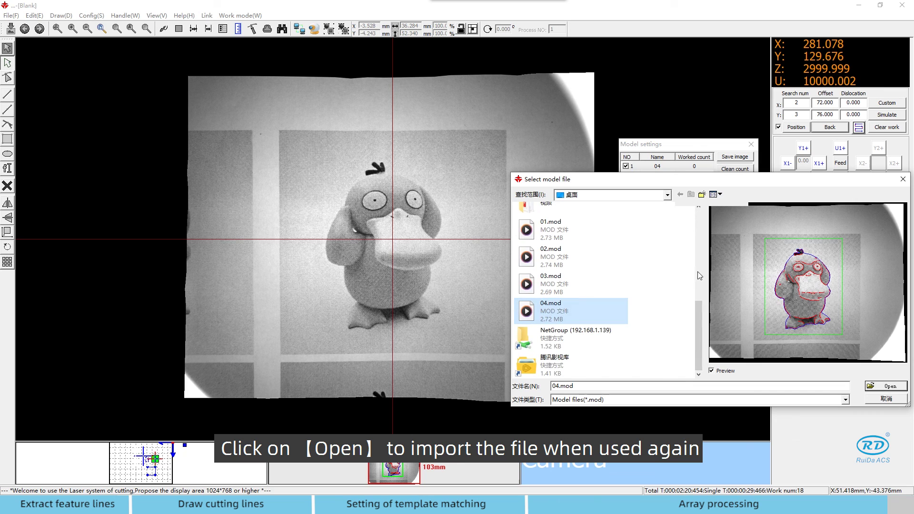
{"action": "left_click", "coordinate": [886, 387]}
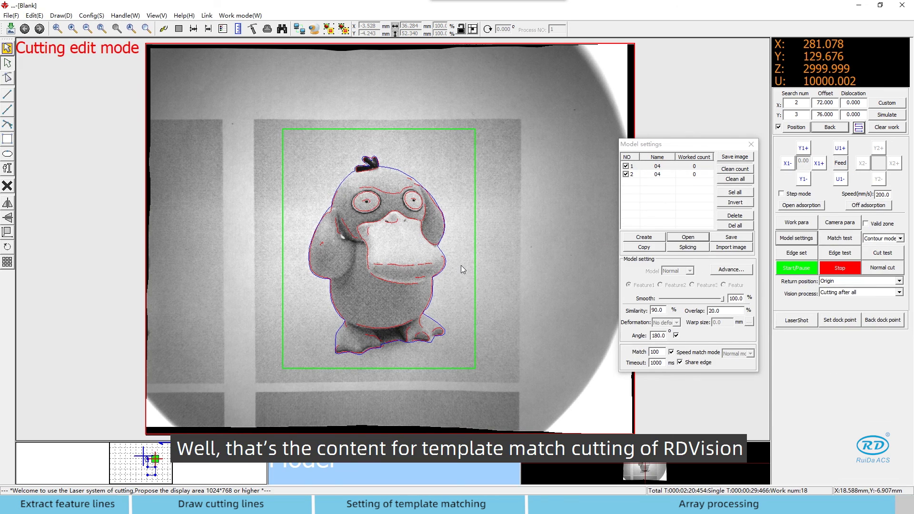